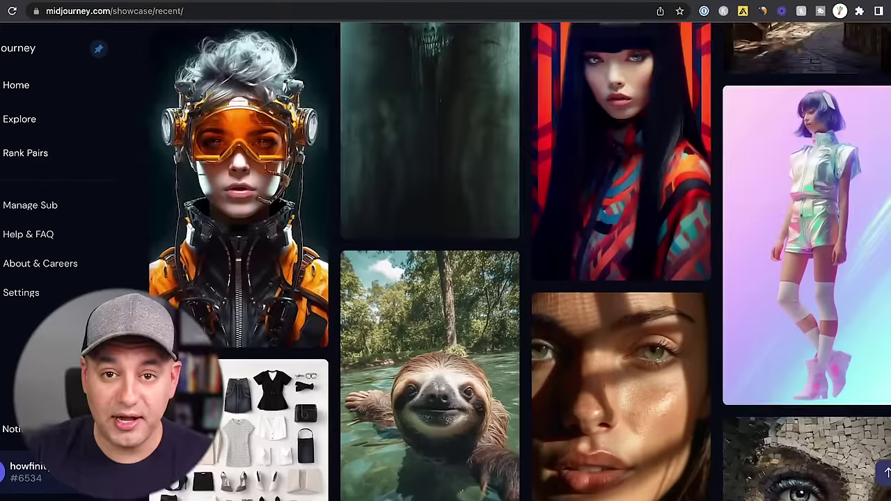
scroll(445, 261, down, 3)
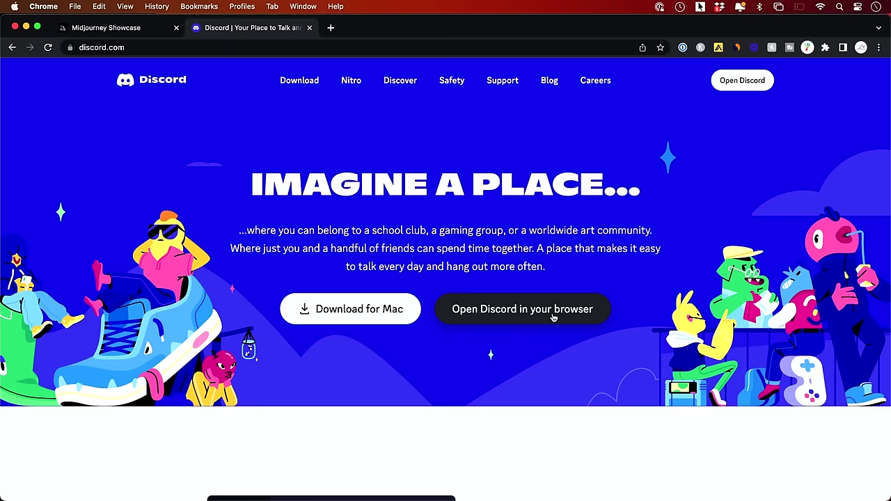
- Find the official Midjourney server via a 'mi' directory search, join it, and return to midjourney.com
click(553, 317)
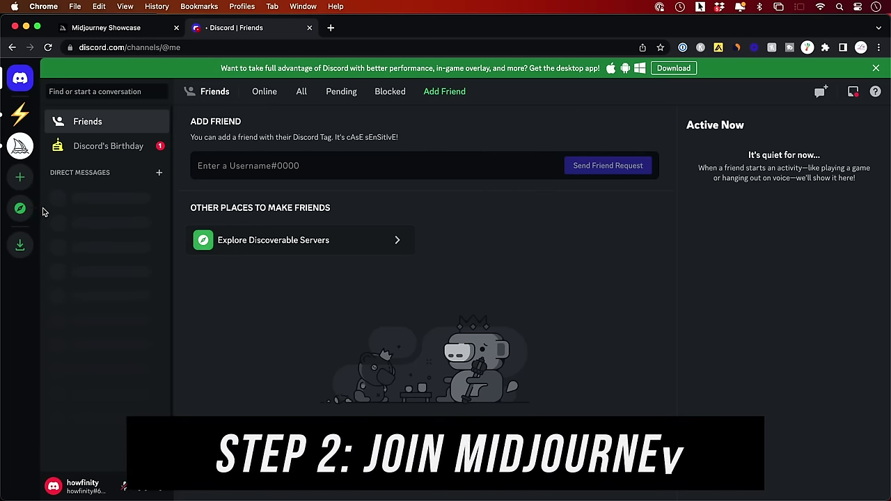
click(21, 208)
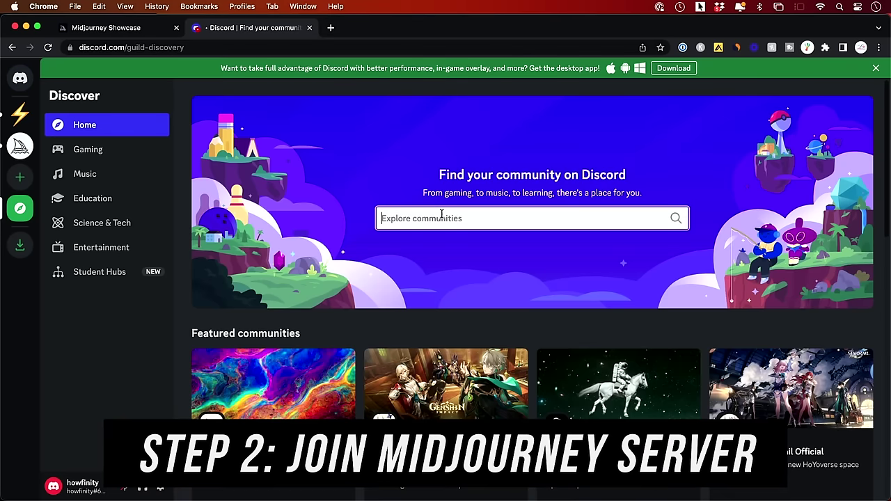
text(midjourney)
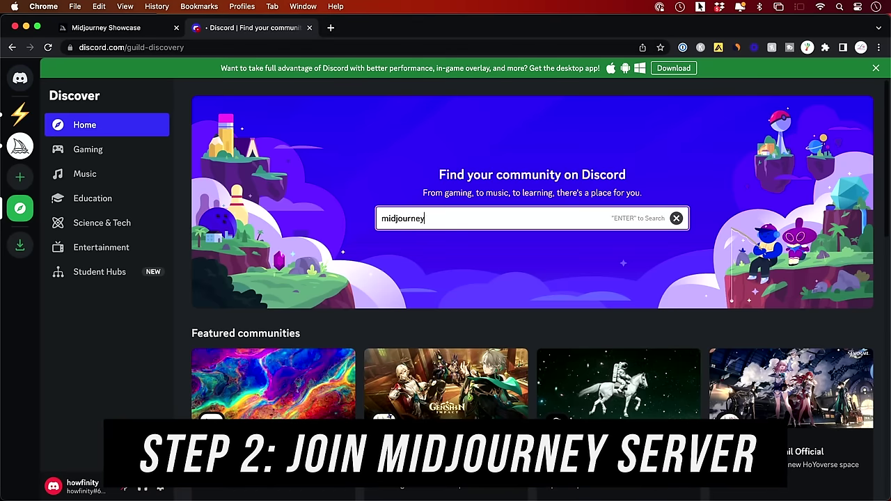
key(Return)
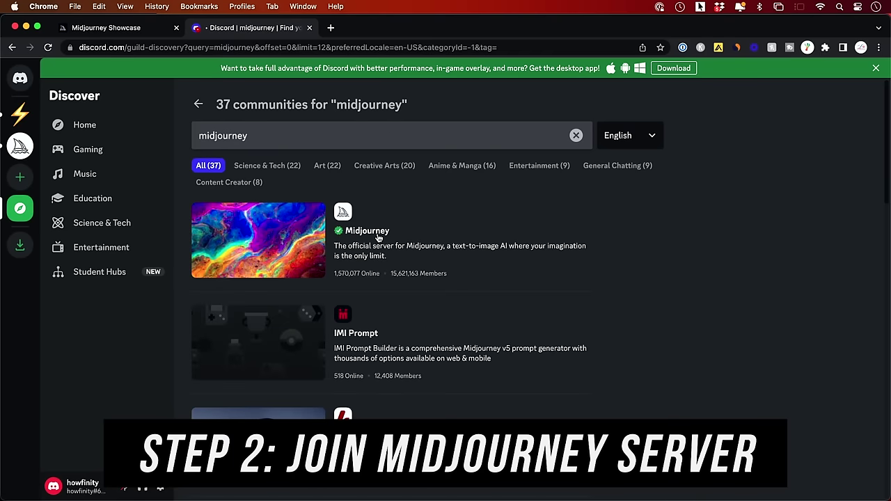
click(295, 241)
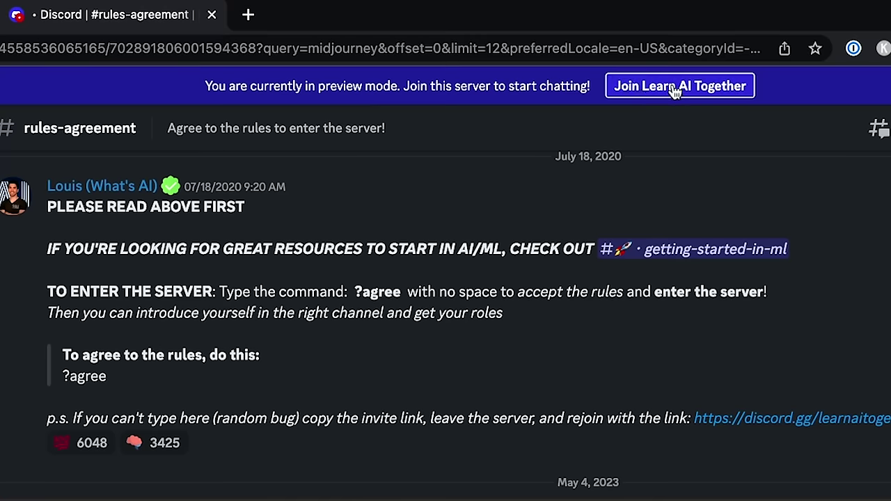
click(670, 88)
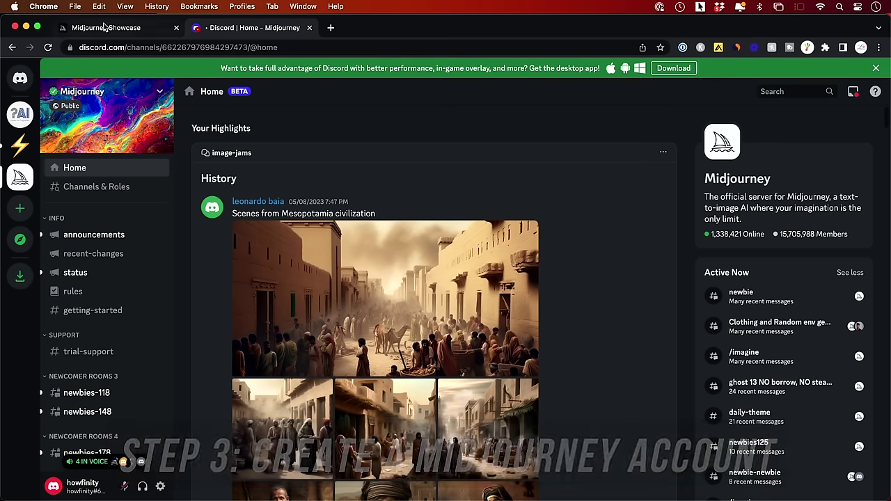
click(104, 27)
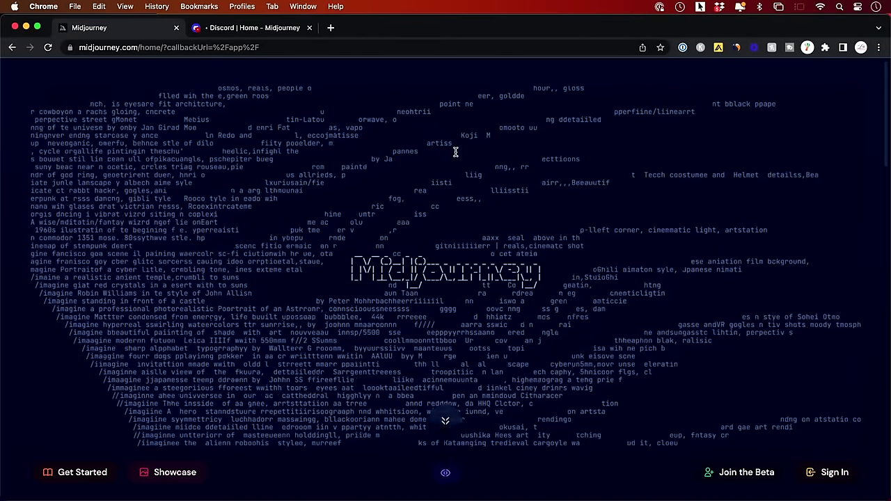
- Authorize Midjourney sign-in with Discord and view monthly plans: Basic $10, Standard $30, Pro $60
click(828, 474)
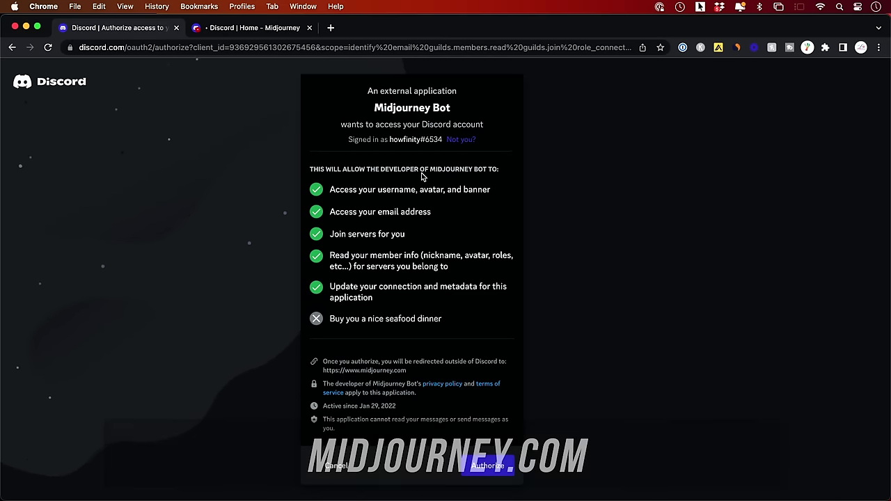
click(489, 472)
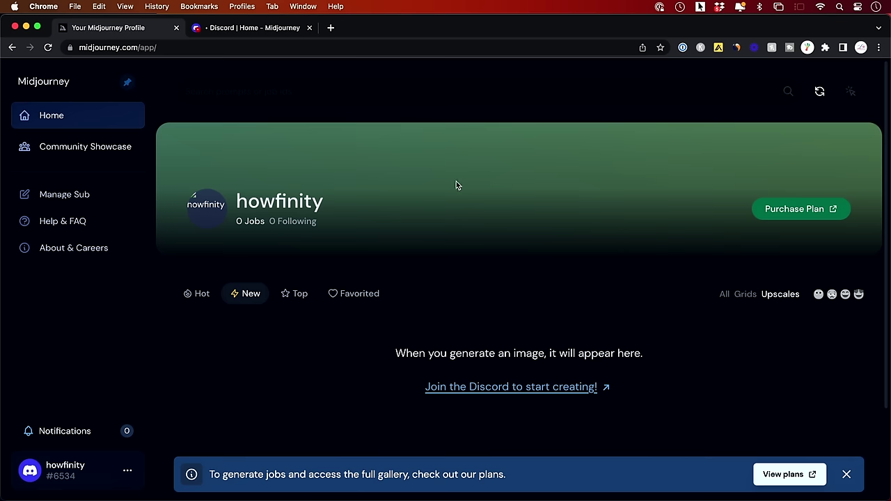
click(795, 210)
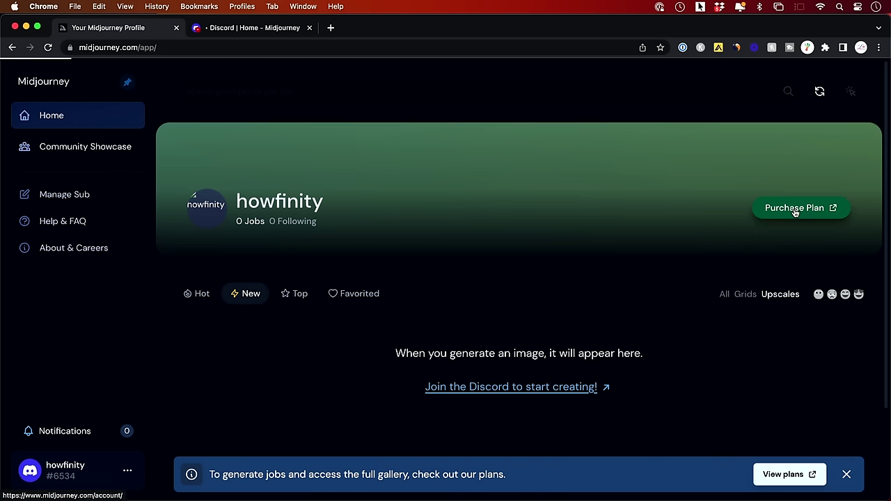
click(583, 171)
scroll(623, 222, down, 2)
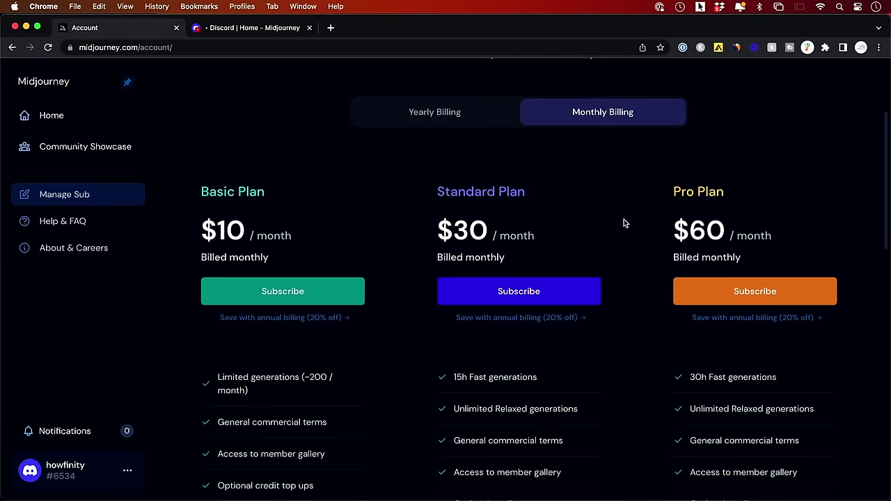
scroll(263, 243, down, 2)
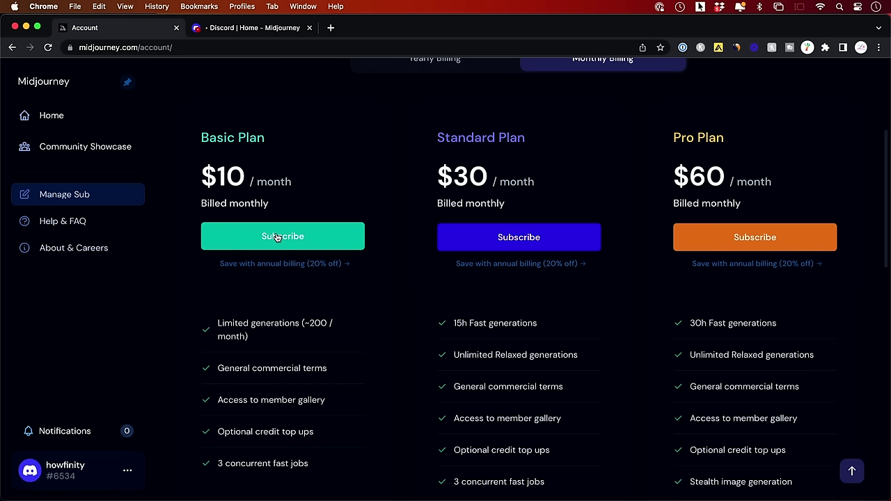
- Open the #newbies-118 channel and start an /imagine command there
key(ctrl+Tab)
scroll(129, 260, down, 5)
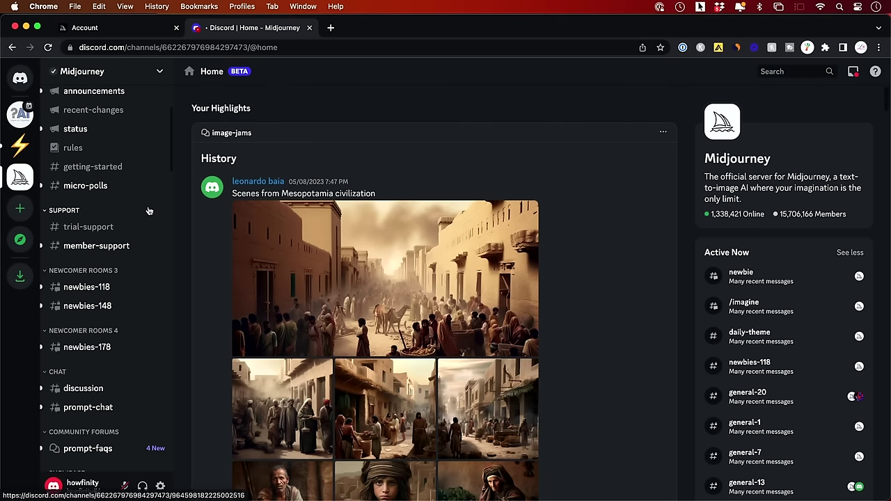
mouse_move(73, 291)
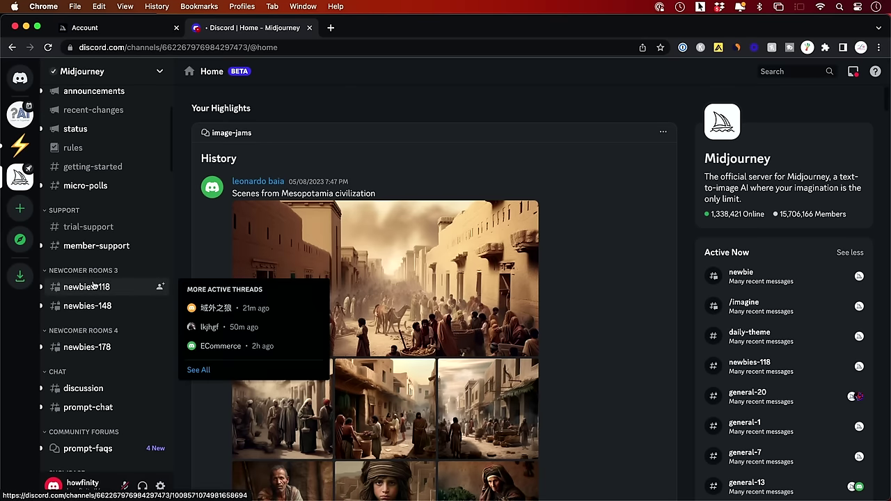
click(78, 291)
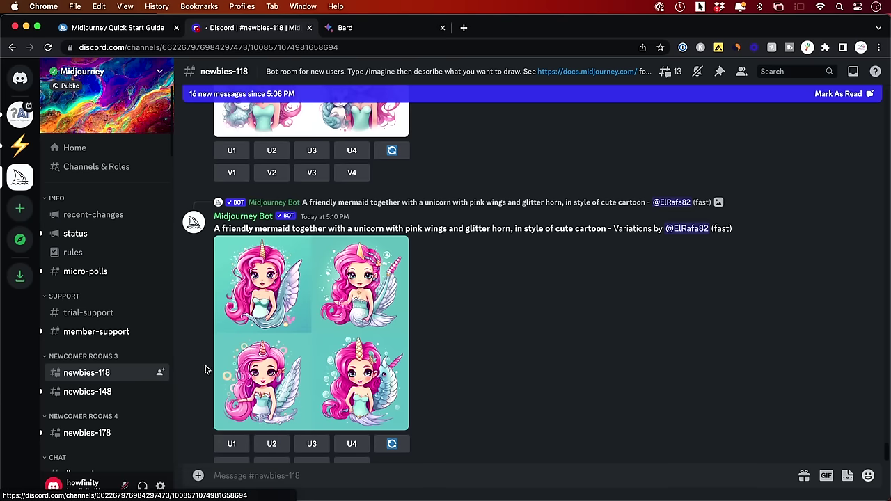
scroll(205, 369, down, 2)
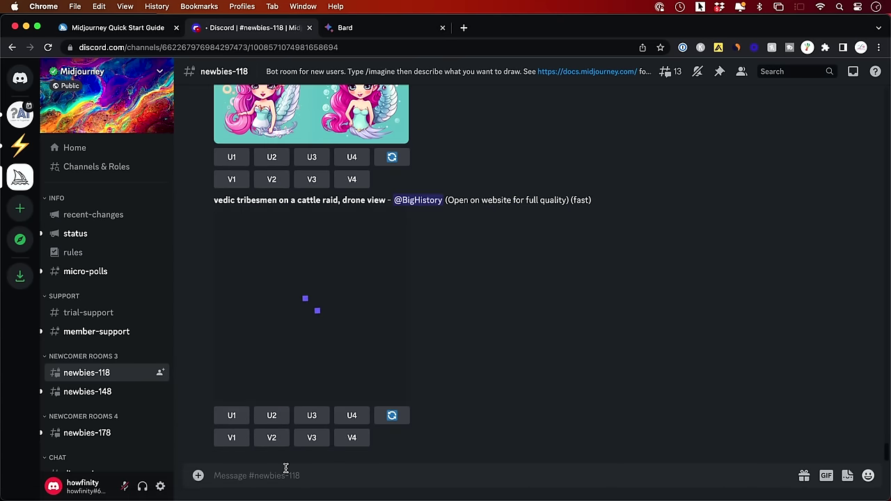
text(/imagine)
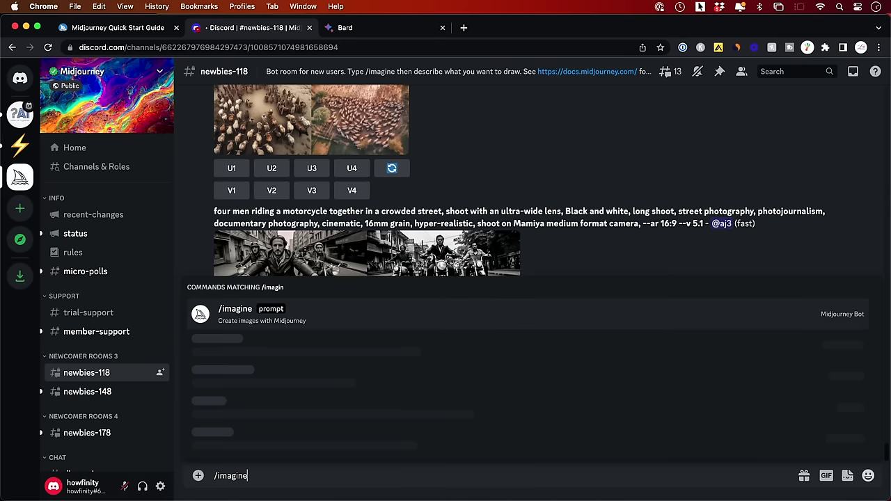
click(271, 442)
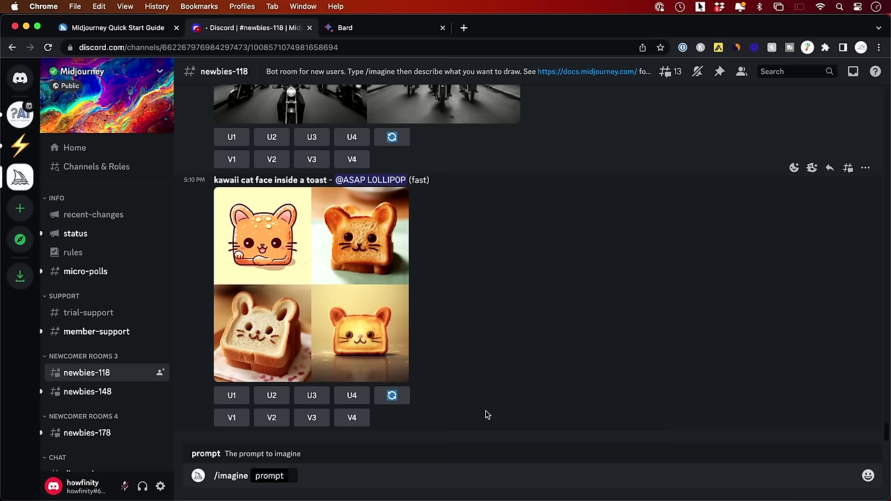
scroll(486, 414, up, 8)
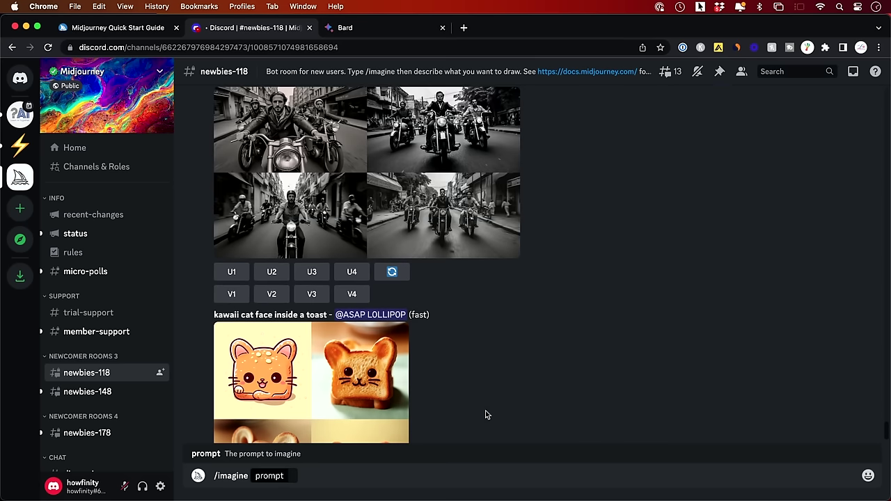
scroll(313, 269, up, 10)
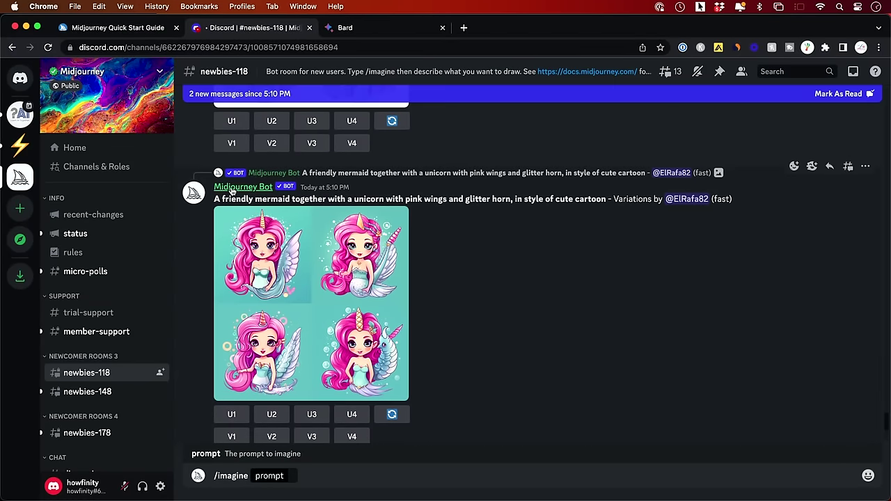
click(242, 188)
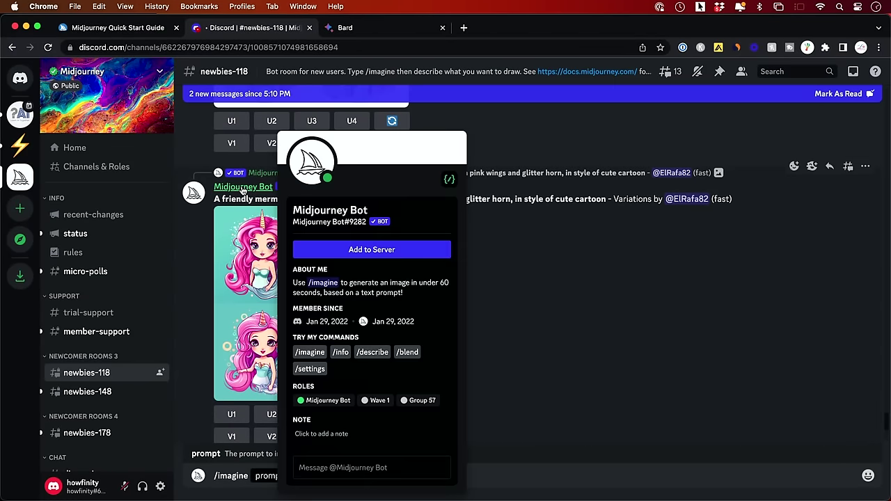
- Send 'hi' to Midjourney Bot from its profile card, then open the bot's DM conversation
text(hi)
key(Return)
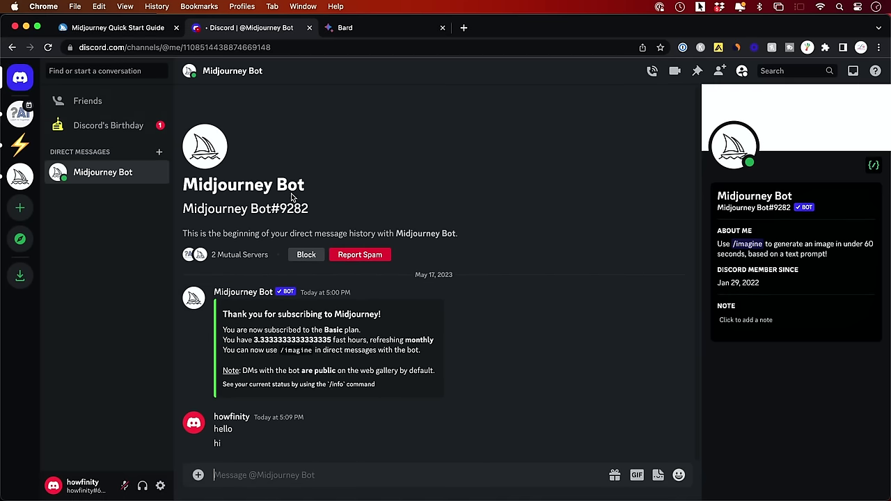
click(31, 82)
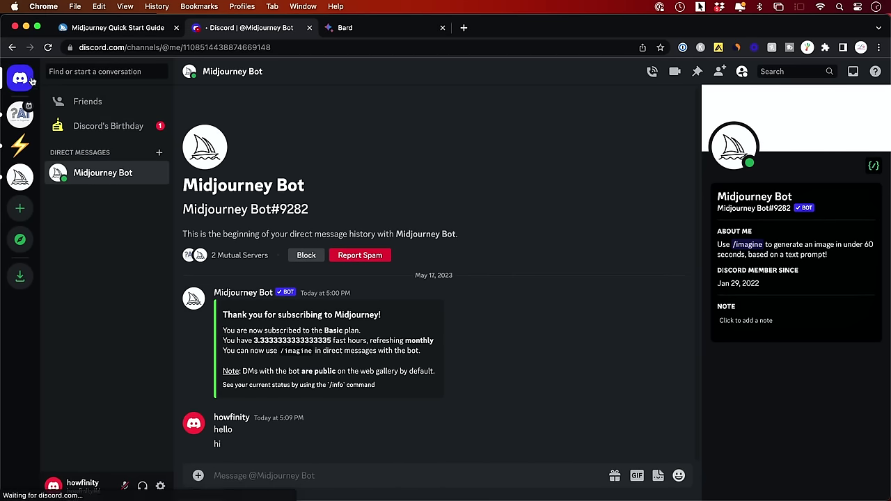
click(125, 176)
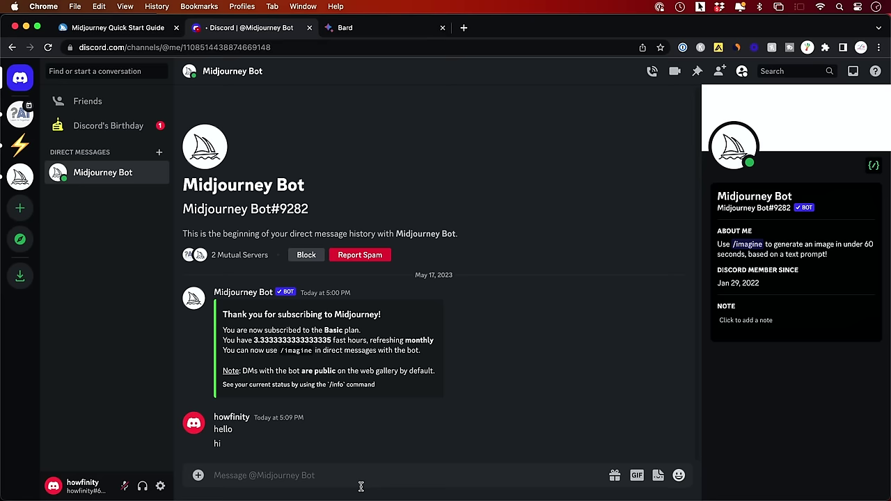
- Submit /imagine with the pasted prompt 'contruction of the pyramids' in the Midjourney Bot DM
text(/imagine)
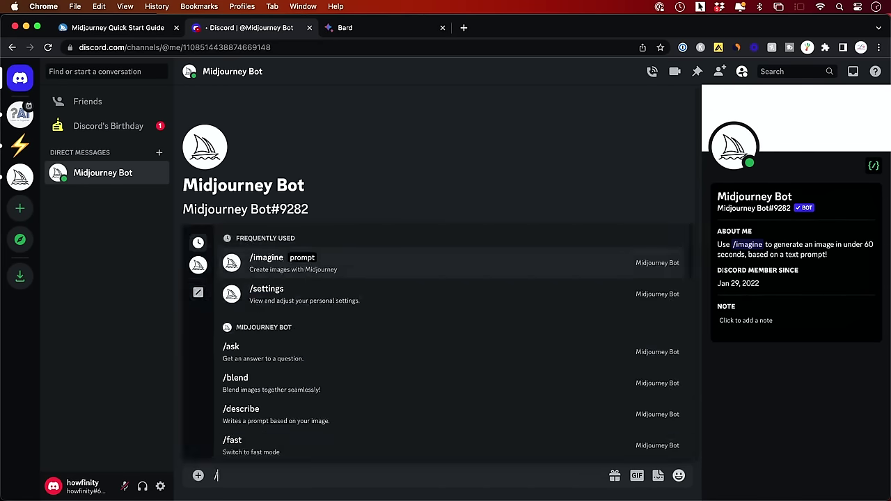
click(282, 444)
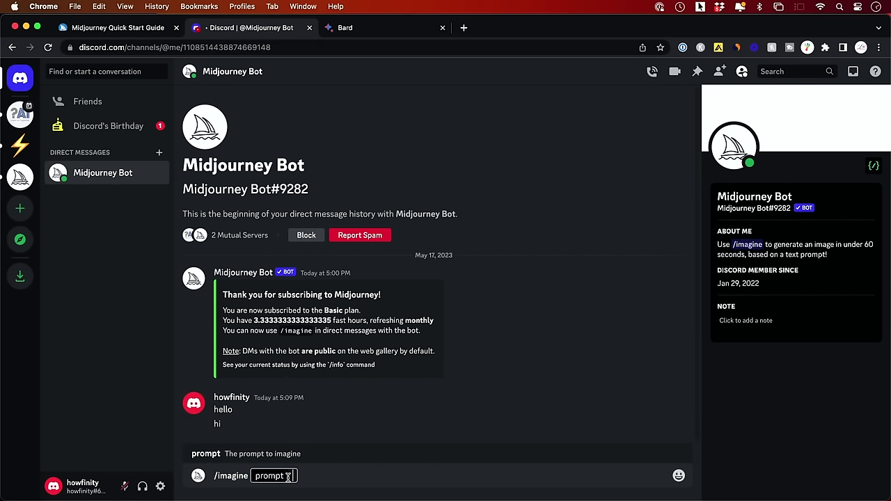
text(contruction of the pyramids)
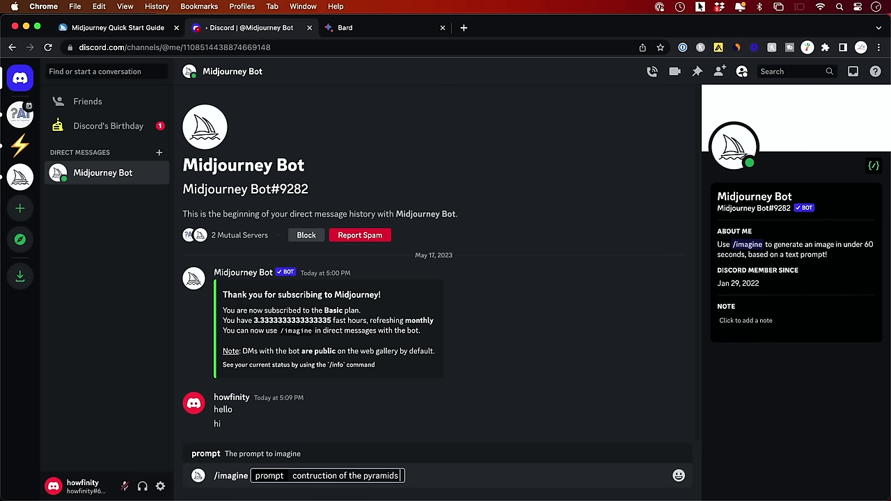
key(Return)
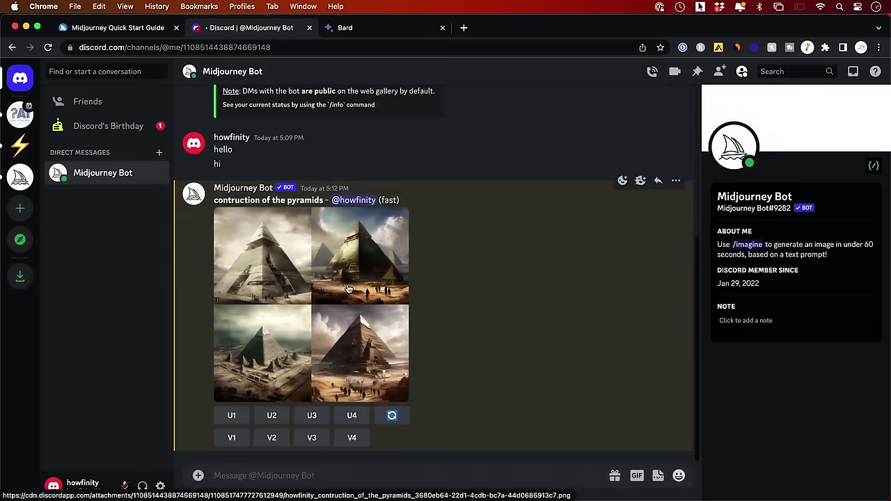
- Inspect the enlarged pyramid grid, then request V1 variations of the top-left image
click(323, 276)
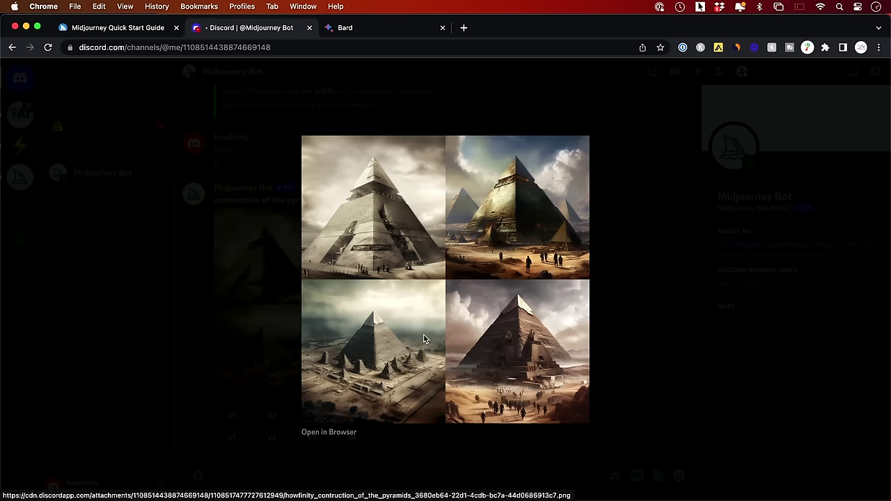
click(237, 343)
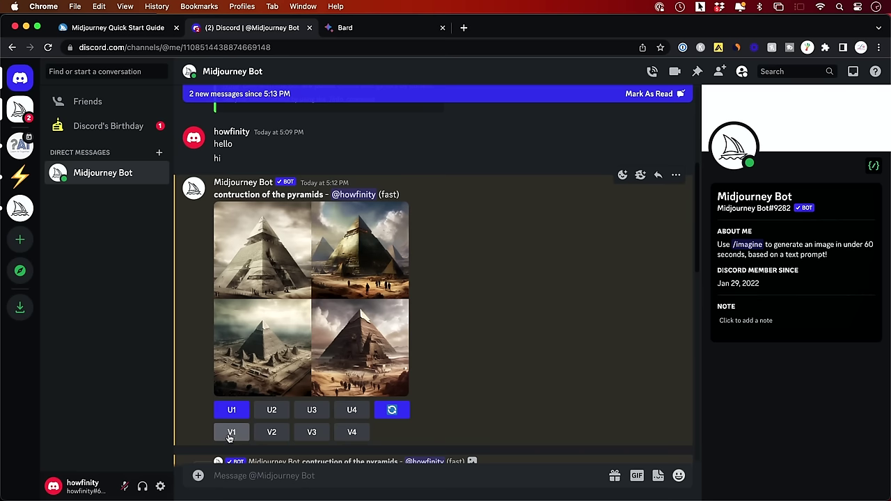
click(232, 433)
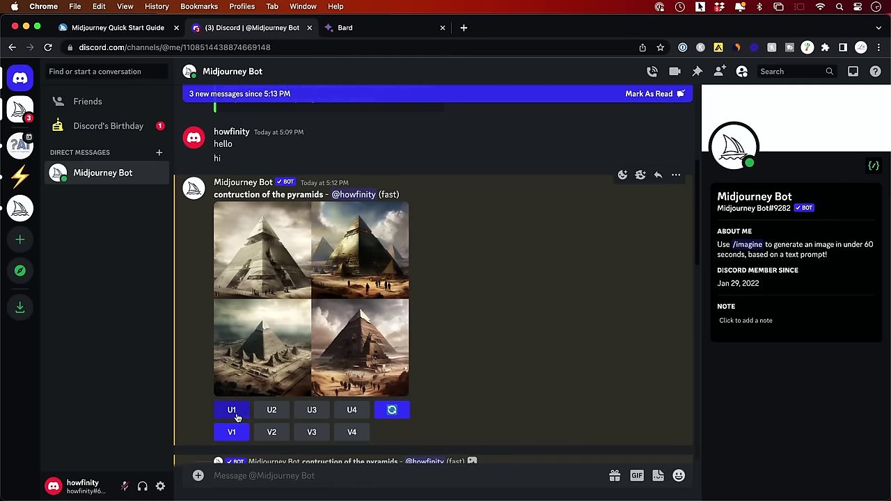
- Scroll the Midjourney Bot chat to review the variations grid and upscaled pyramid Image #1
scroll(238, 405, down, 5)
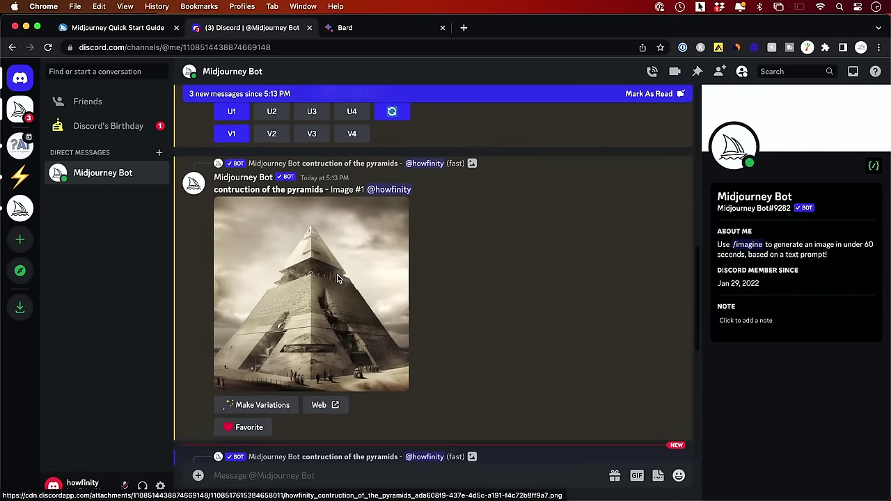
scroll(356, 279, down, 5)
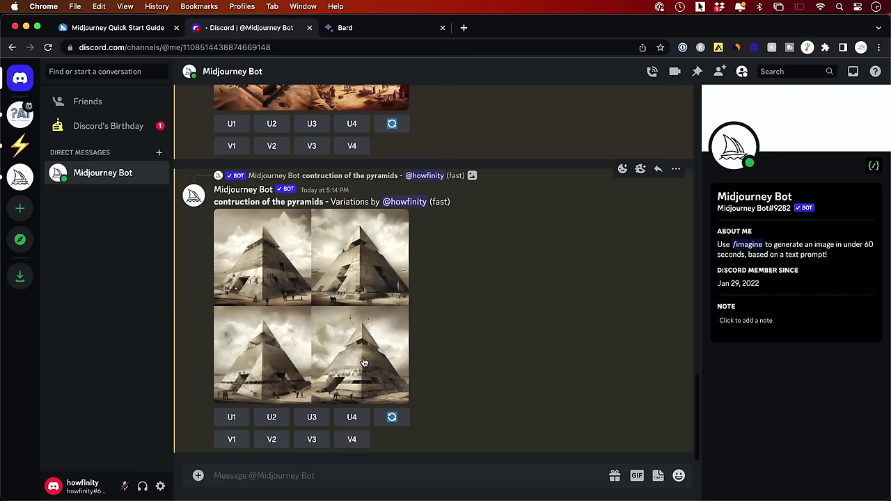
scroll(298, 278, up, 10)
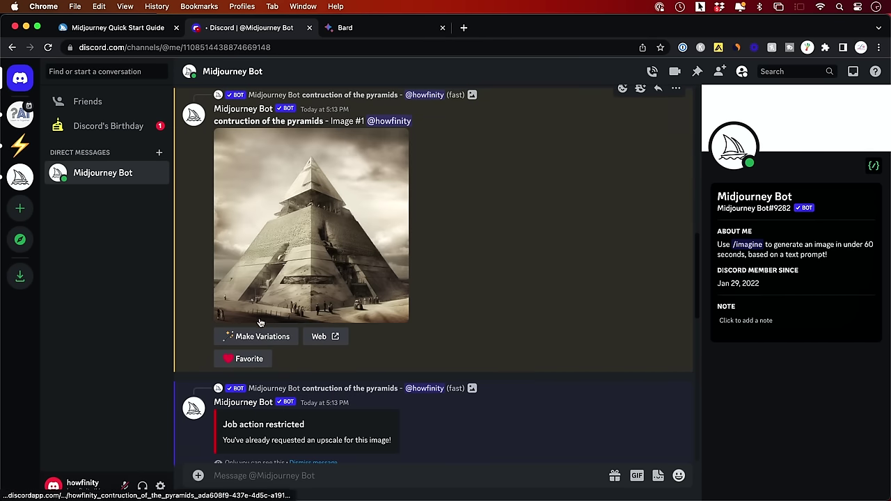
scroll(254, 338, up, 1)
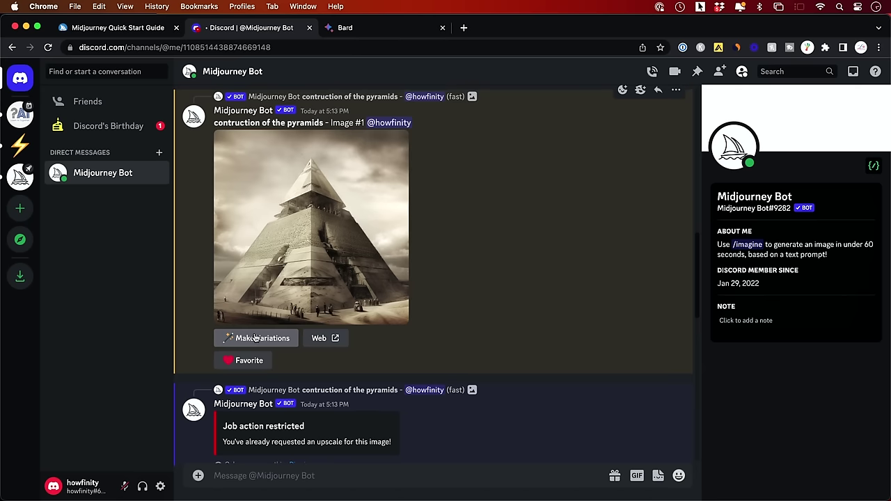
scroll(278, 345, up, 2)
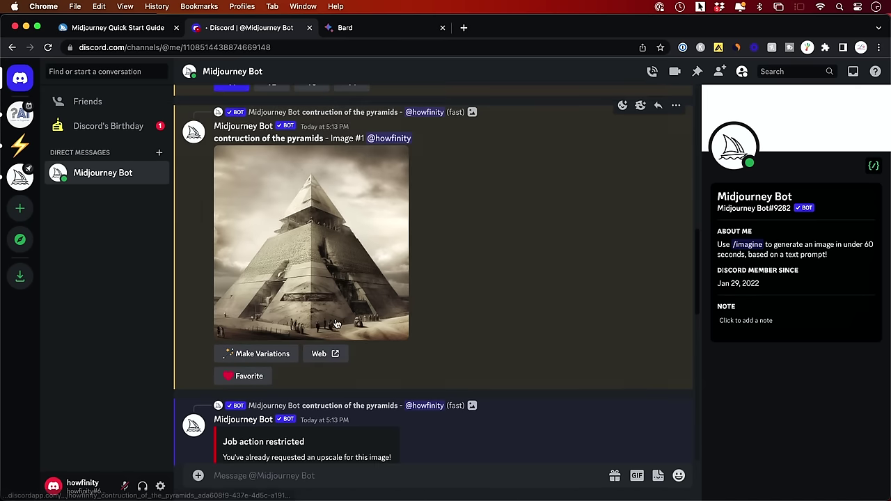
- Open upscaled Image #1 on its Midjourney web job page, download it as PNG, and open the file
click(314, 355)
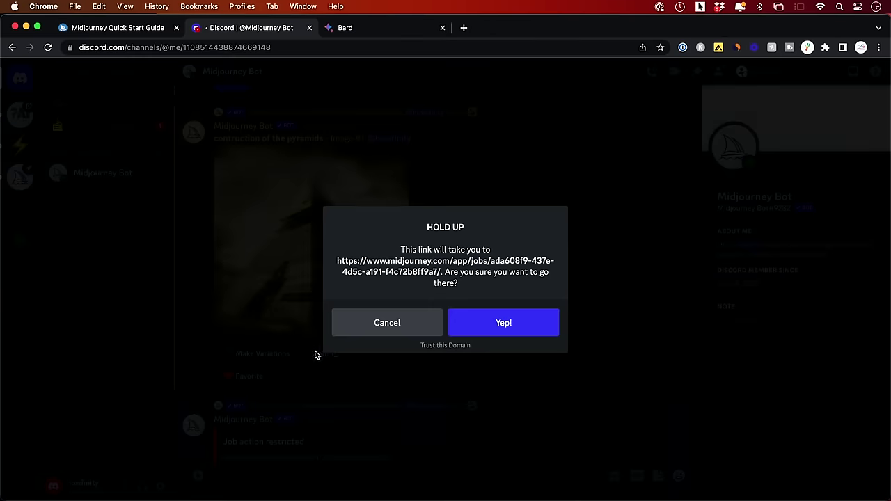
click(494, 329)
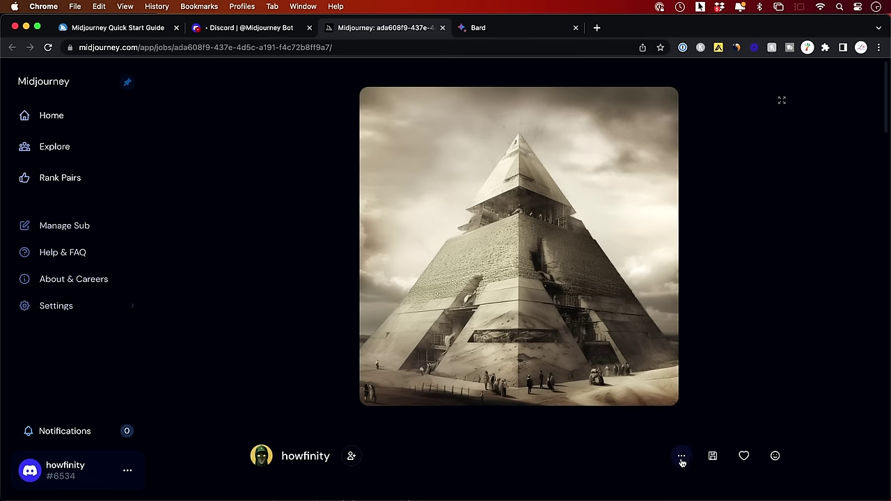
click(713, 456)
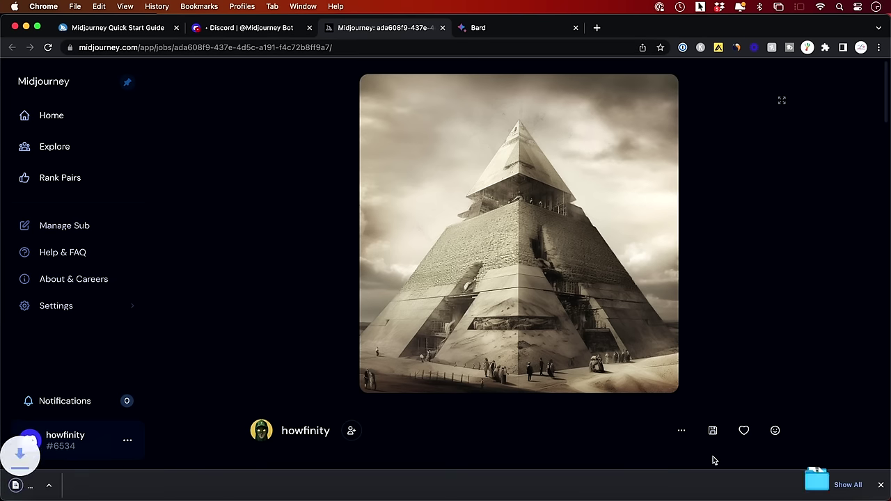
click(88, 487)
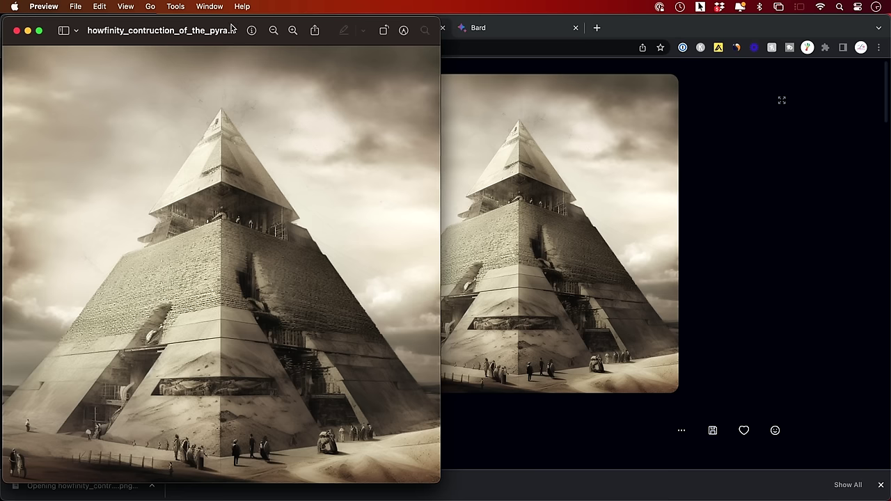
- Drag the Preview window showing the pyramid image to the centre of the screen
drag(234, 28, 480, 28)
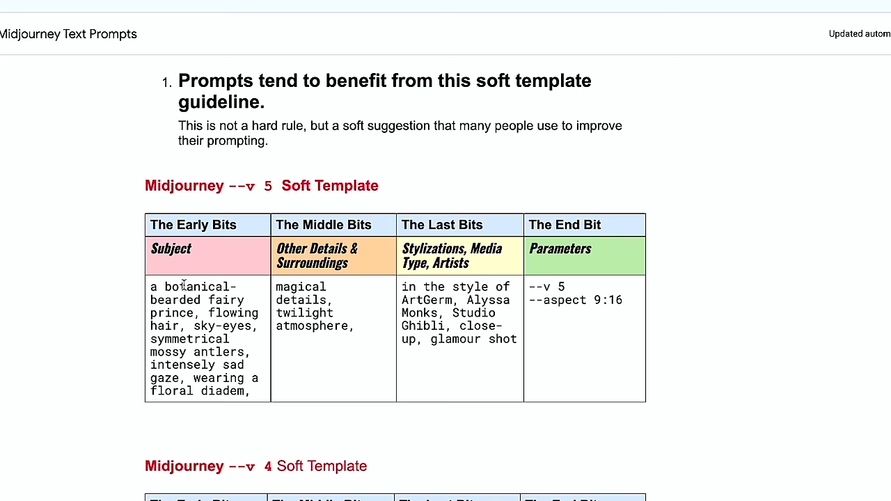
scroll(167, 250, up, 1)
double_click(185, 258)
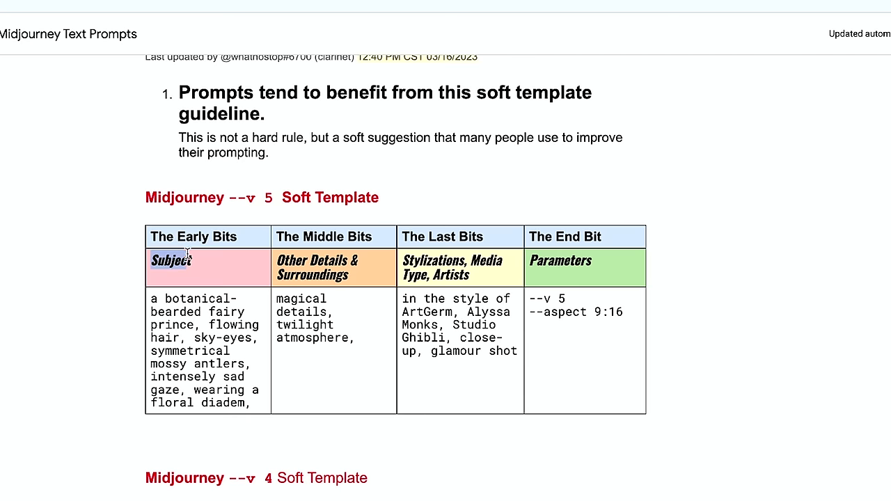
scroll(218, 270, down, 2)
drag(149, 270, 258, 375)
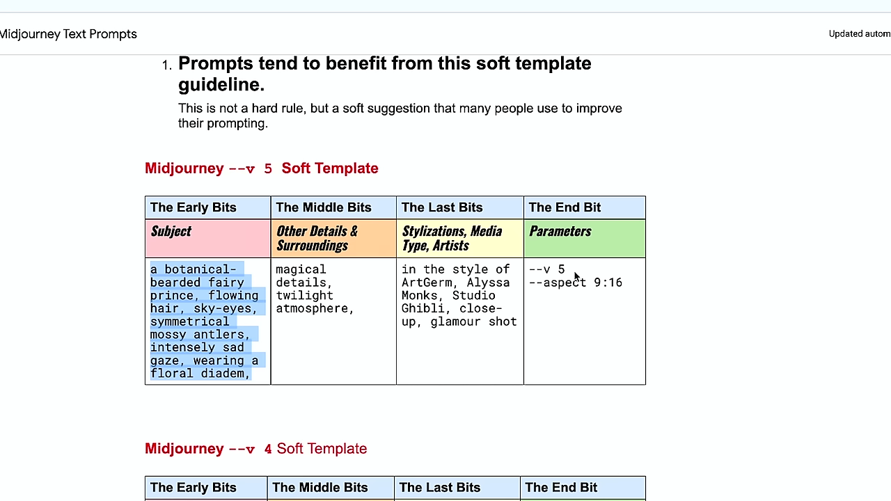
click(218, 296)
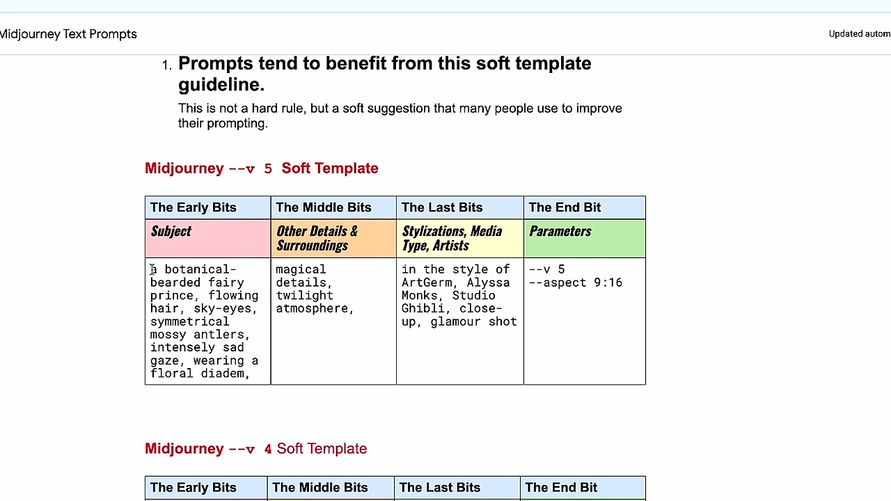
drag(152, 269, 259, 381)
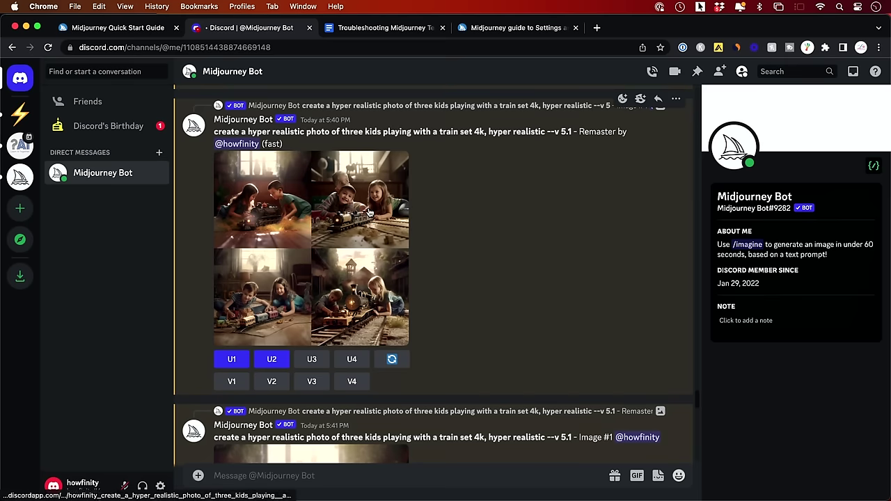
scroll(487, 272, down, 1)
scroll(486, 271, down, 4)
scroll(309, 327, down, 2)
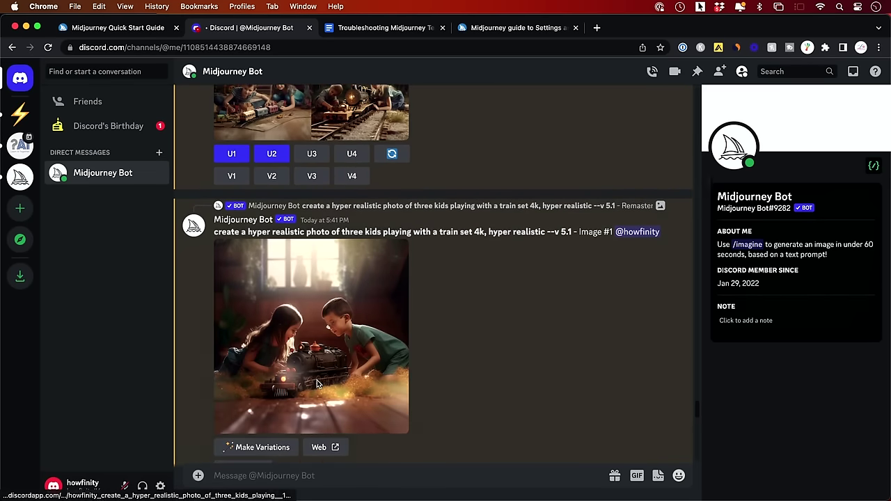
click(309, 327)
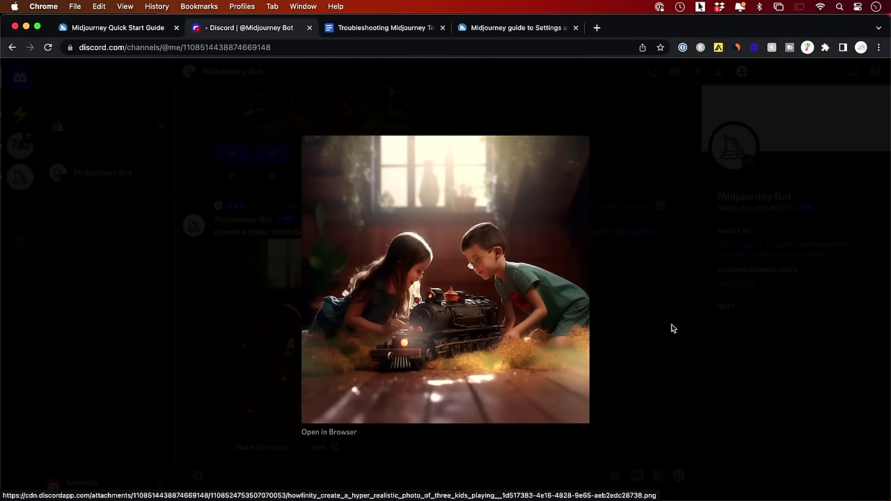
click(673, 328)
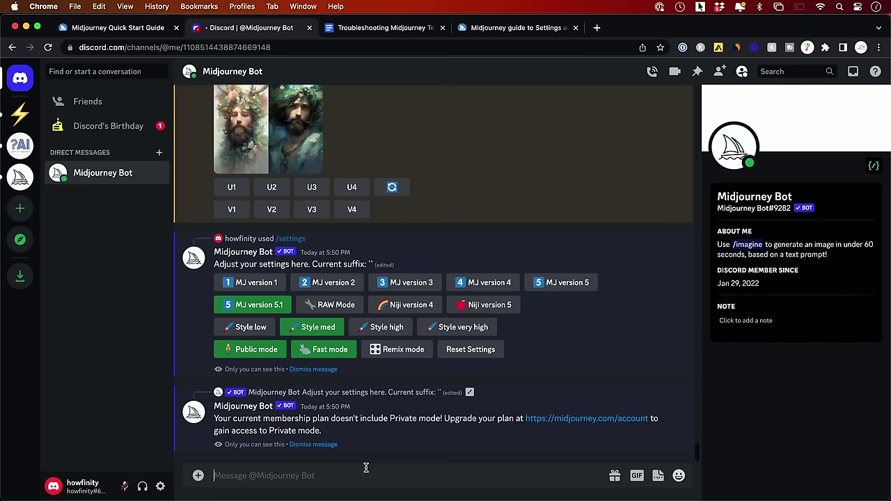
- Send the /settings command to the Midjourney Bot
text(/see)
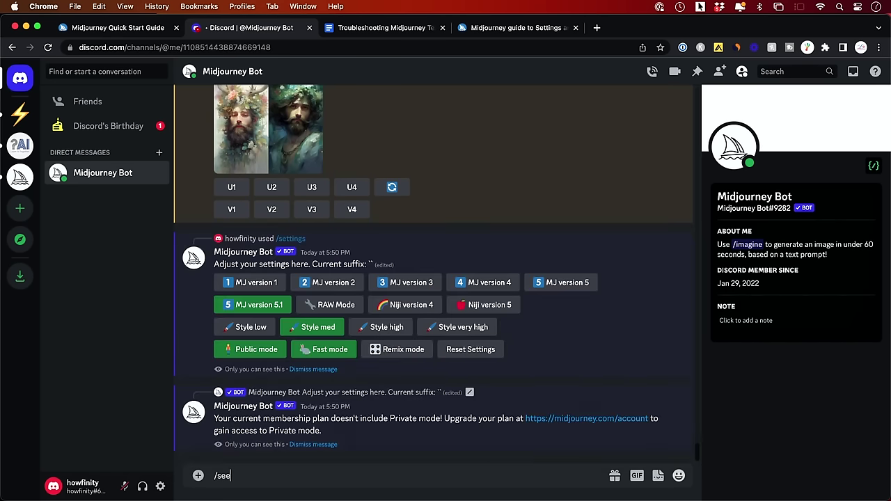
key(BackSpace)
text(tting)
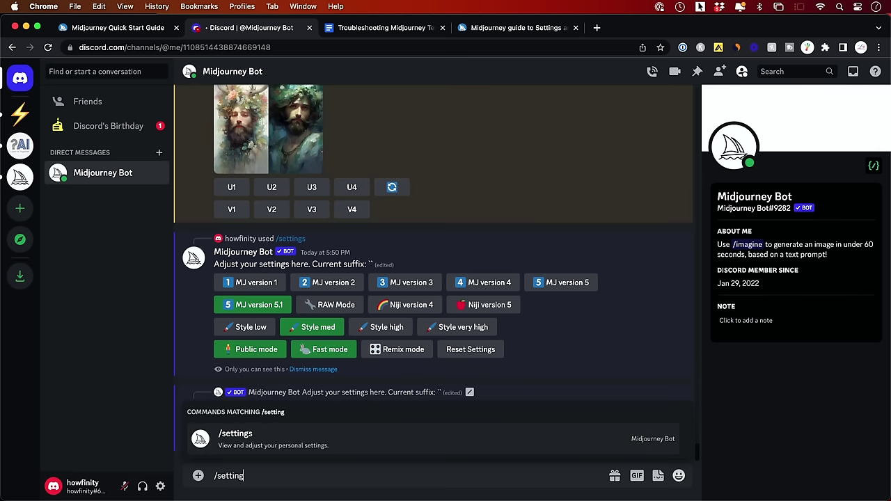
click(274, 439)
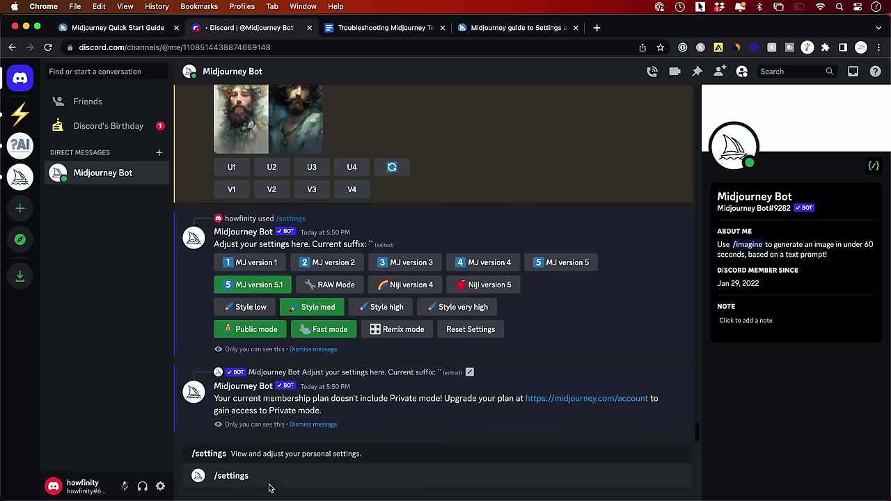
key(Return)
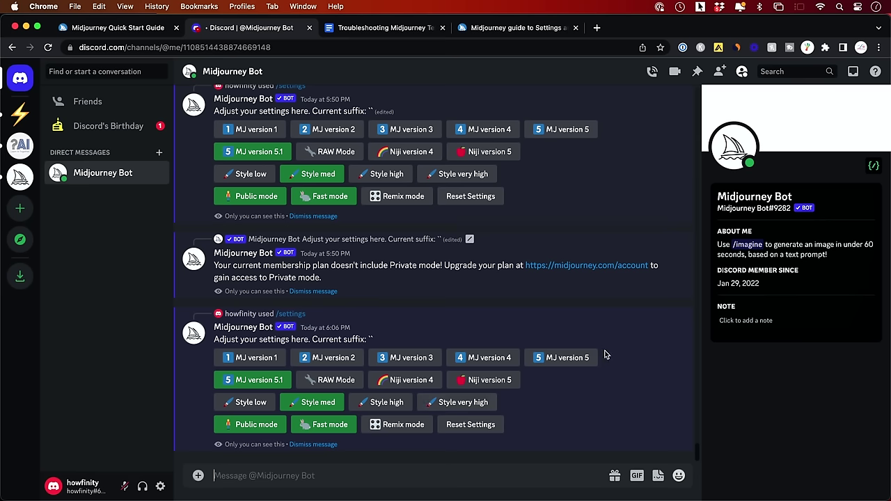
- Select MJ version 5.1, enable RAW Mode, and toggle the public/private generation mode
click(577, 363)
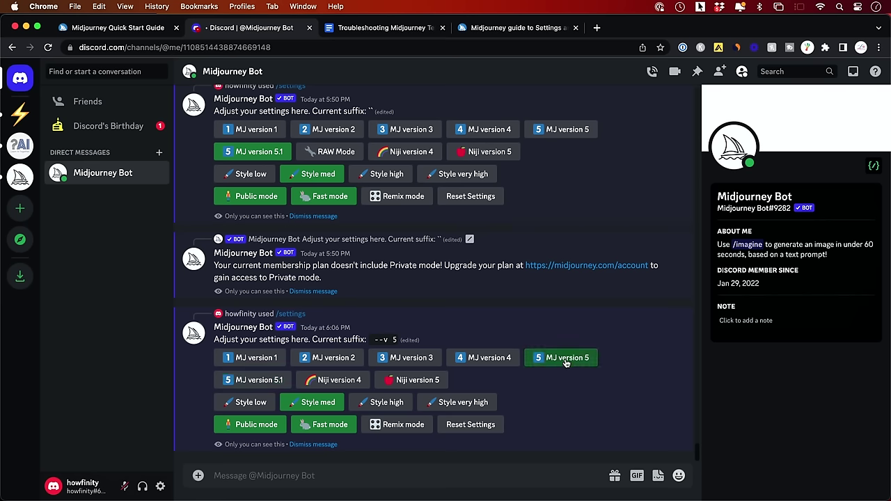
click(271, 381)
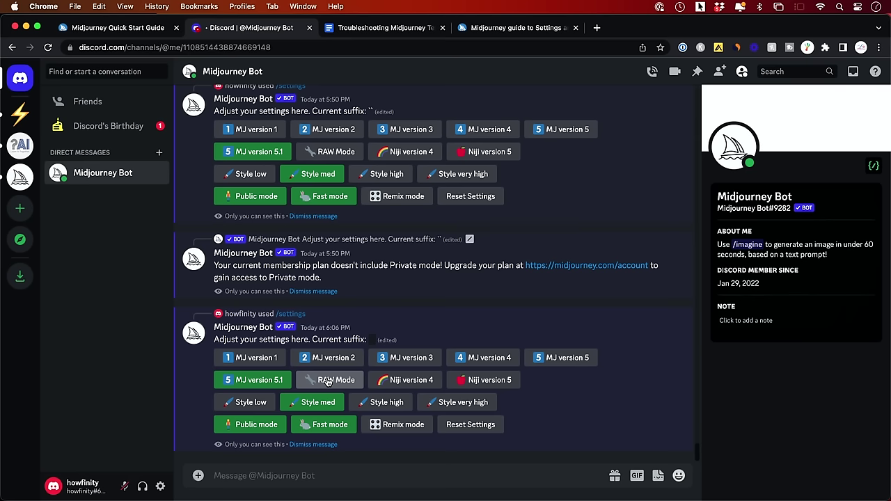
click(327, 381)
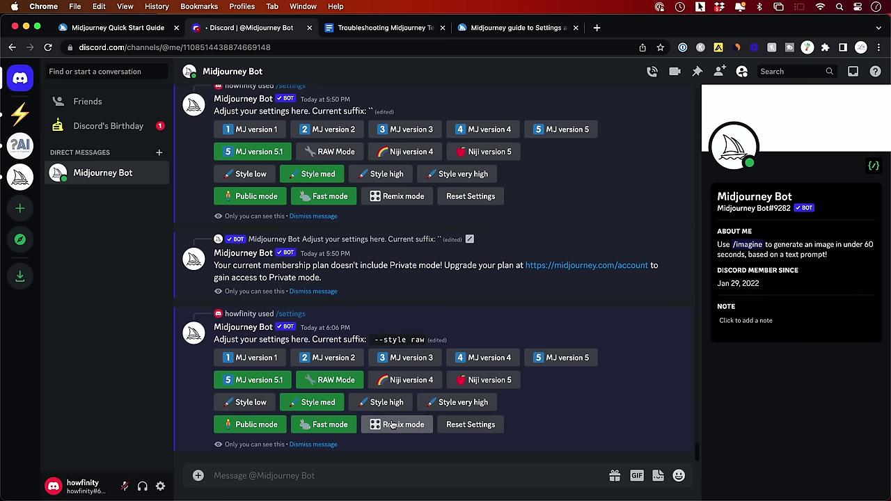
click(250, 427)
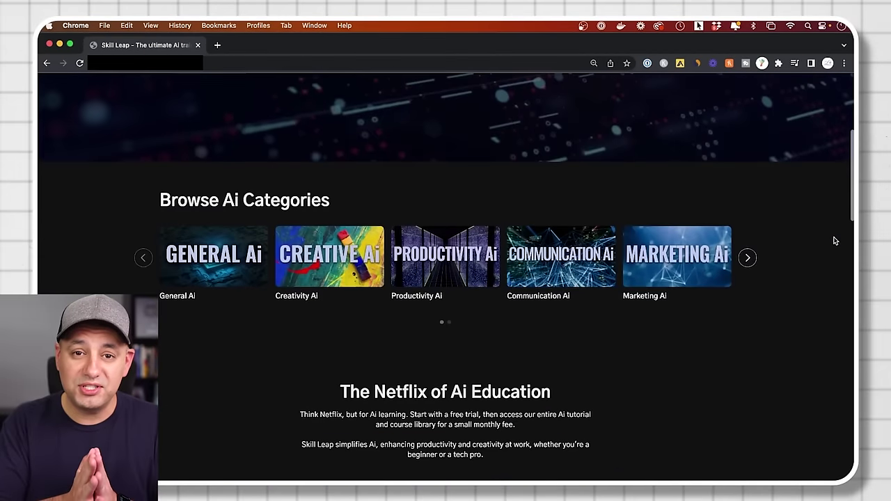
scroll(835, 241, down, 1)
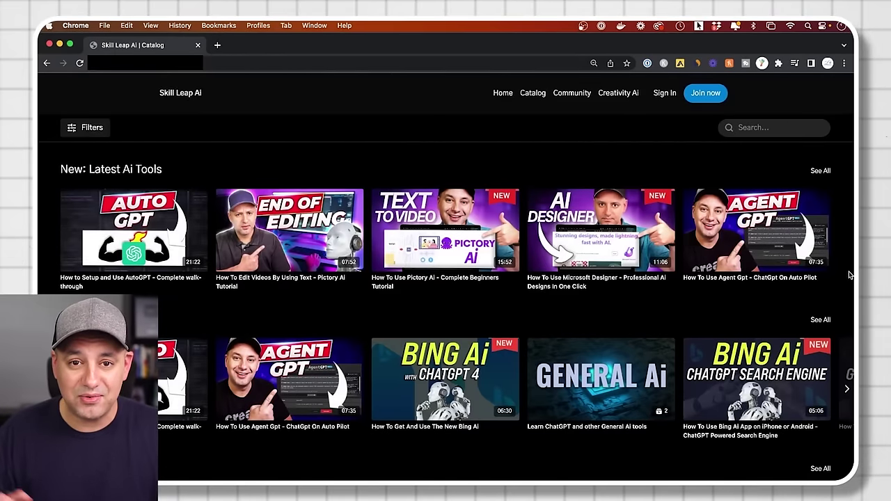
- Scroll the Catalog page past General Ai to the Creativity Ai and Marketing Ai rows
scroll(849, 275, down, 5)
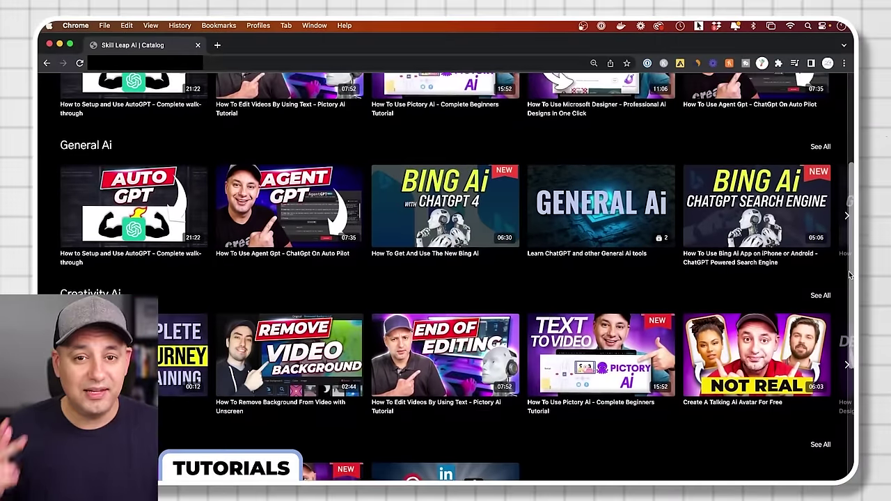
scroll(848, 275, down, 4)
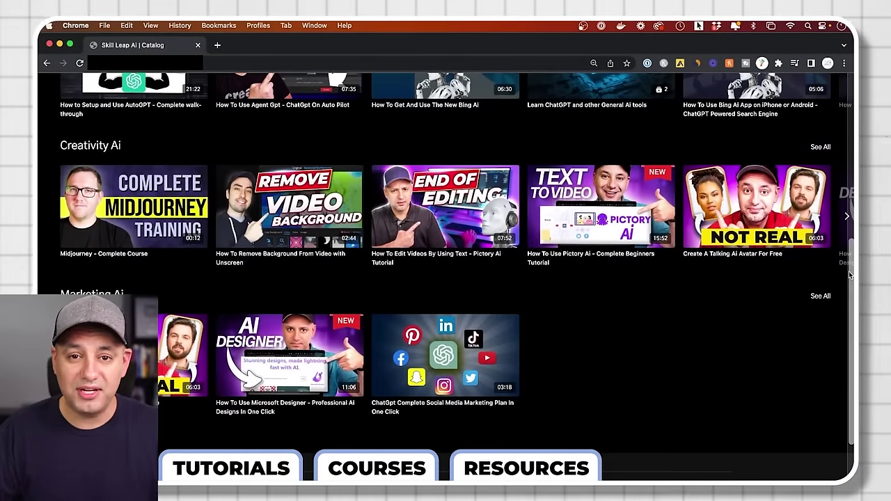